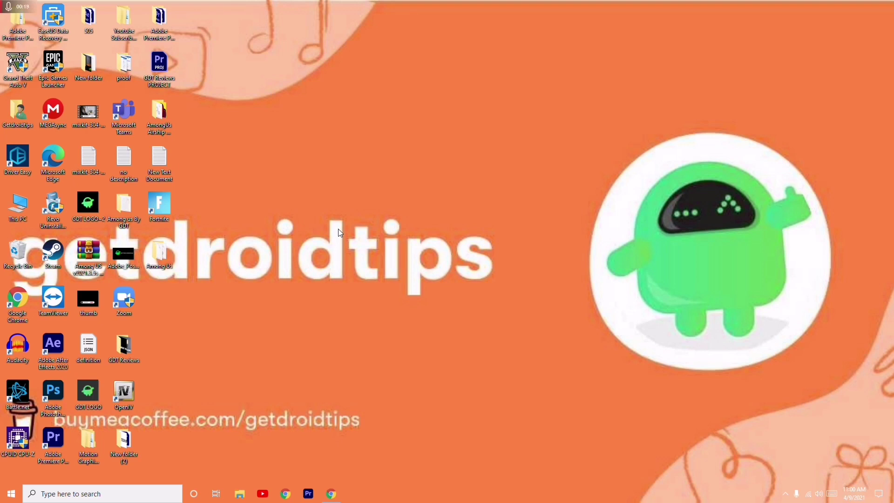
Search Windows for 'power' and open Power & sleep settings
{"action": "left_click", "coordinate": [111, 495]}
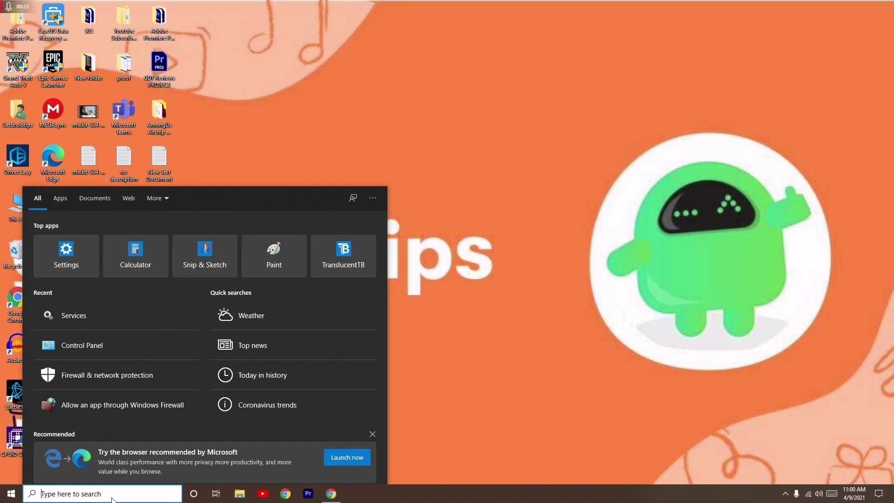
{"action": "type", "text": "power"}
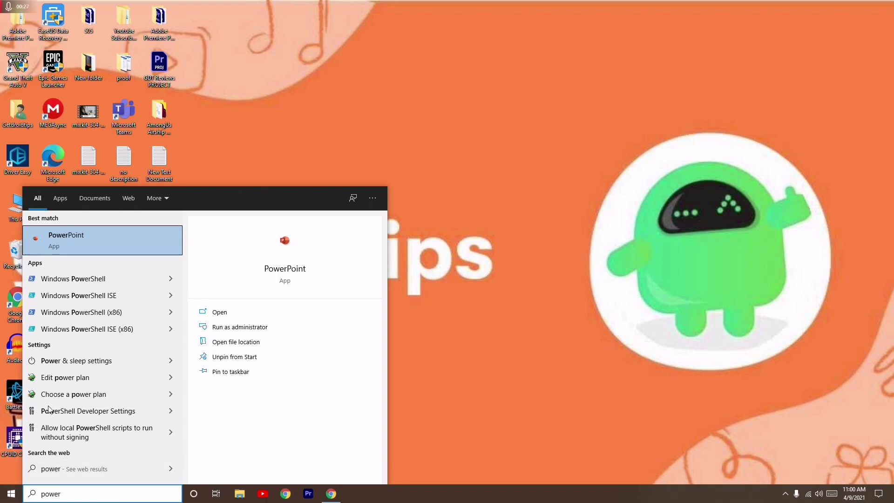
{"action": "left_click", "coordinate": [95, 365]}
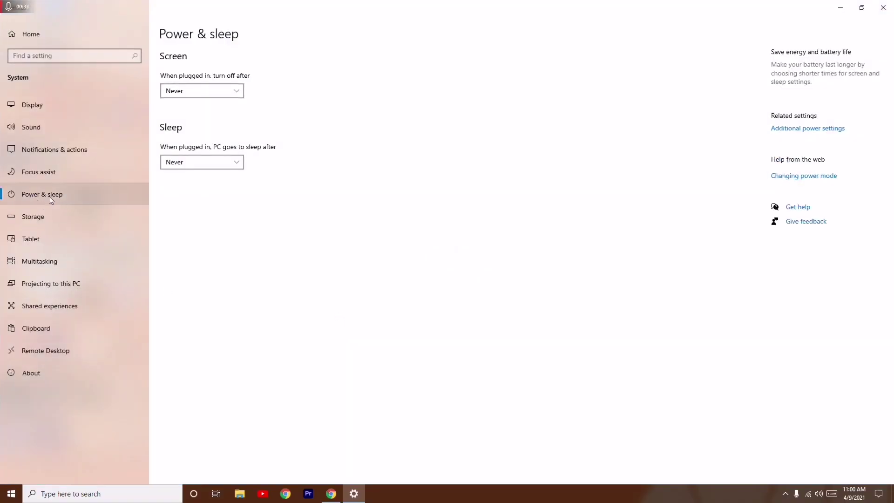
Open Additional power settings to reach Control Panel's Power Options
{"action": "left_click", "coordinate": [48, 195]}
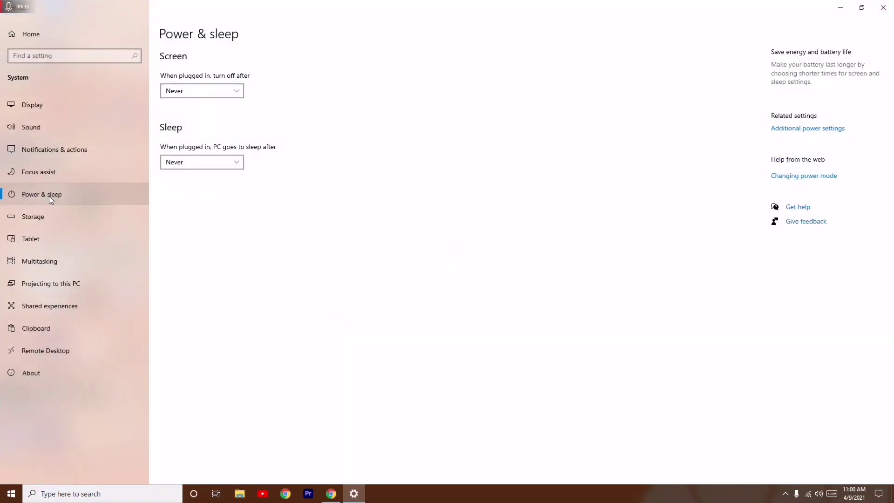
{"action": "left_click", "coordinate": [820, 129]}
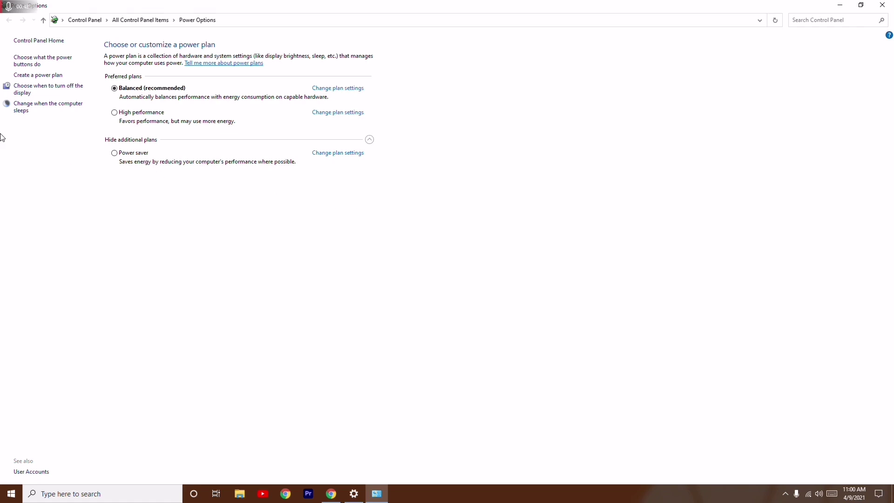
Unlock the power button settings, uncheck Sleep, and minimise Control Panel
{"action": "left_click", "coordinate": [30, 63]}
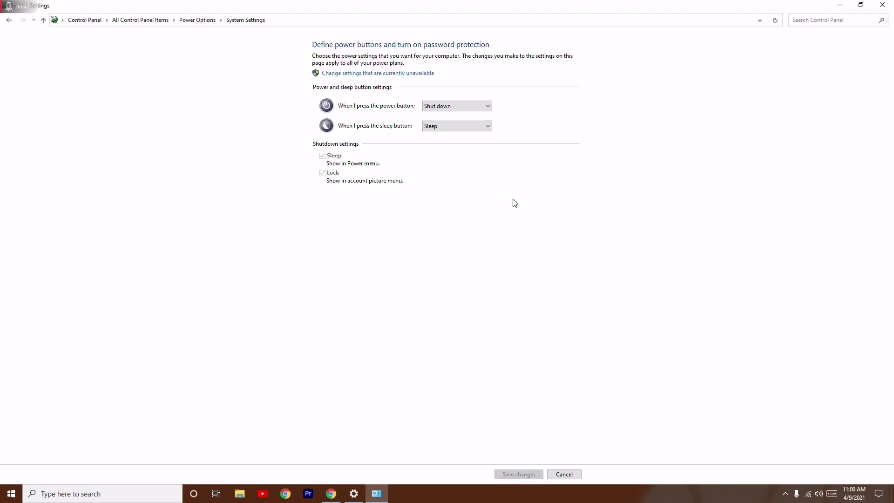
{"action": "left_click", "coordinate": [366, 77]}
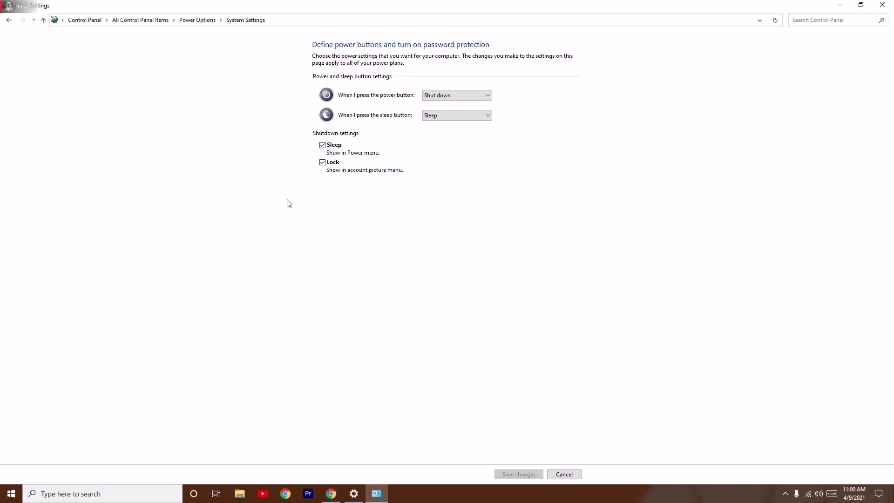
{"action": "left_click", "coordinate": [323, 145]}
{"action": "left_click", "coordinate": [839, 7]}
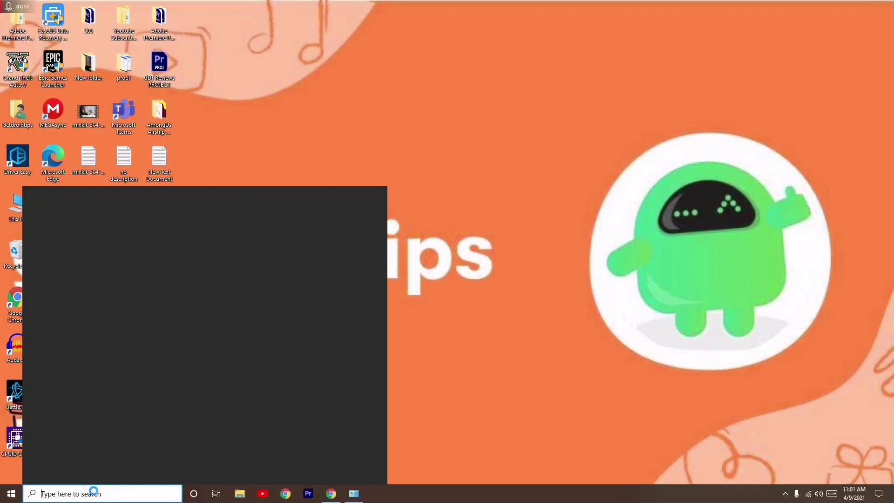
{"action": "type", "text": "cmd"}
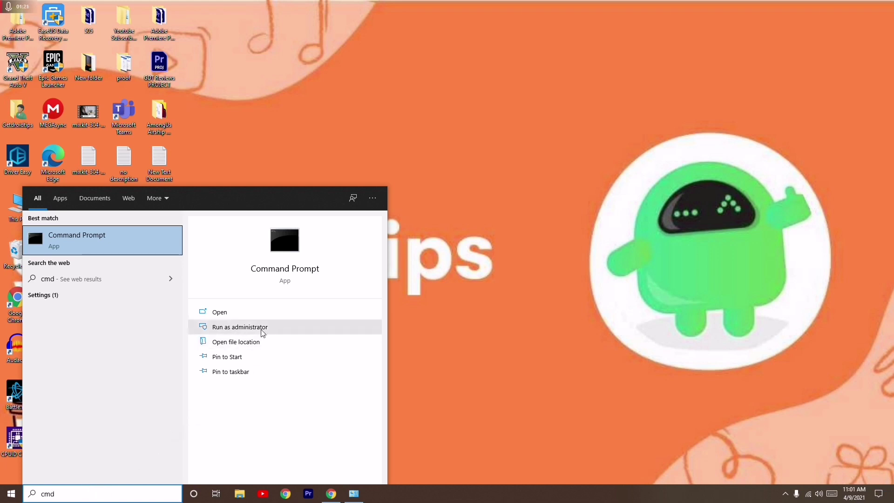
Run the 'cmd' search result as administrator and approve the UAC prompt
{"action": "left_click", "coordinate": [237, 333]}
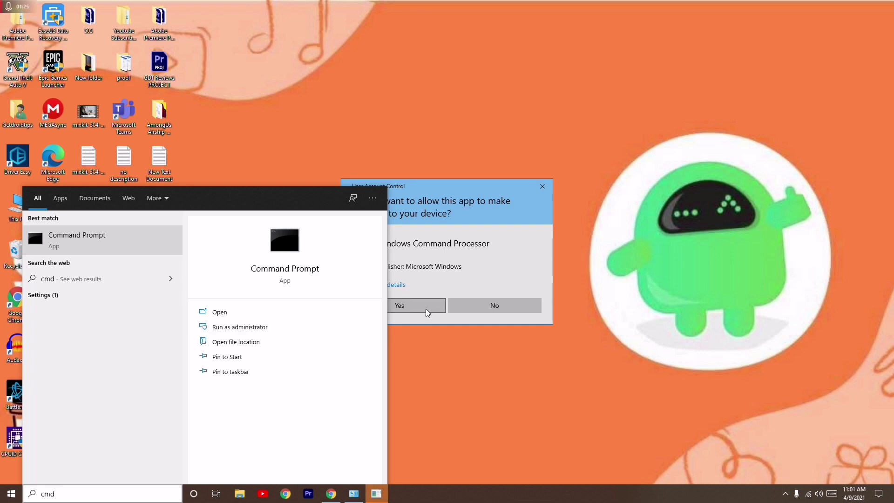
{"action": "left_click", "coordinate": [425, 309]}
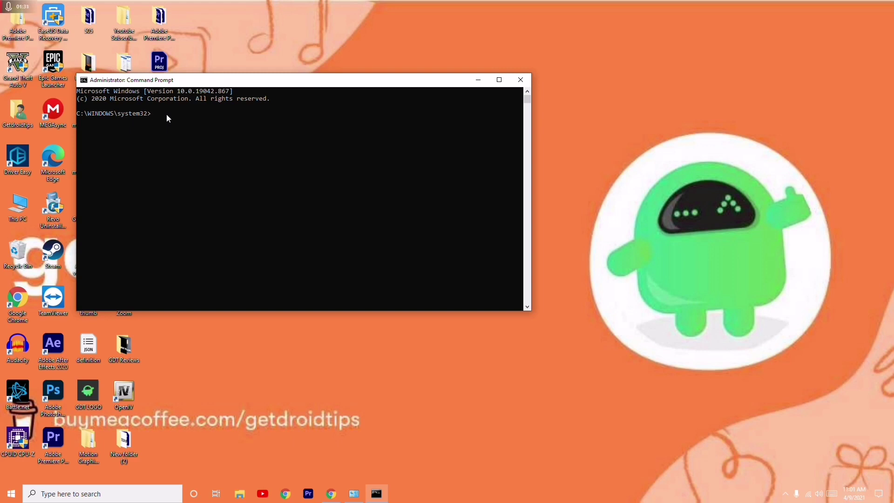
{"action": "type", "text": "powercfg h"}
{"action": "type", "text": " off"}
Run 'powercfg h off' in the administrator Command Prompt
{"action": "key", "text": "Return"}
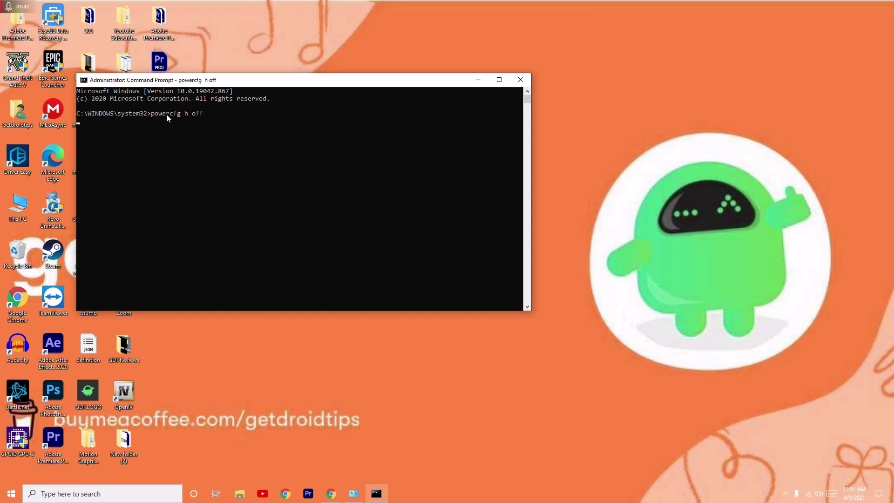